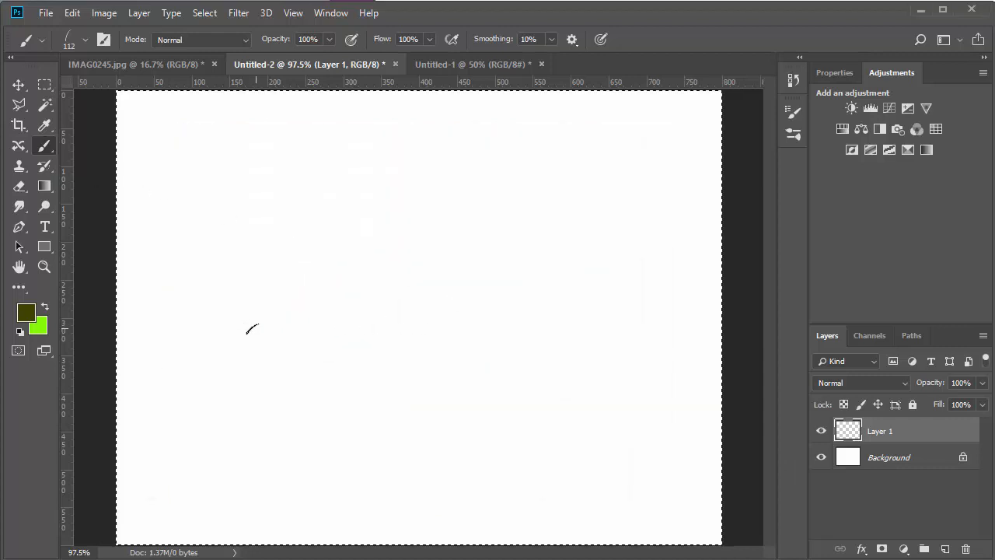
# - Paint a slanted strip of Dune Grass brush strokes across the full canvas width on Layer 1
pyautogui.moveTo(249, 329)
pyautogui.mouseDown()
pyautogui.moveTo(711, 282)
pyautogui.moveTo(727, 249)
pyautogui.mouseUp()
pyautogui.hotkey('ctrl', 'a')
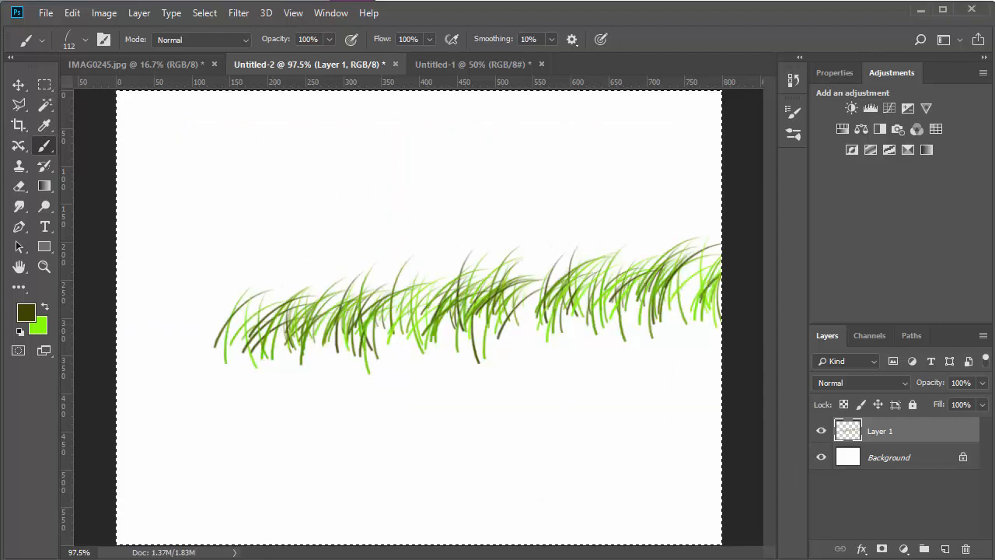
pyautogui.moveTo(257, 339)
pyautogui.mouseDown()
pyautogui.moveTo(62, 348)
pyautogui.moveTo(515, 301)
pyautogui.moveTo(780, 282)
pyautogui.moveTo(799, 291)
pyautogui.moveTo(475, 318)
pyautogui.mouseUp()
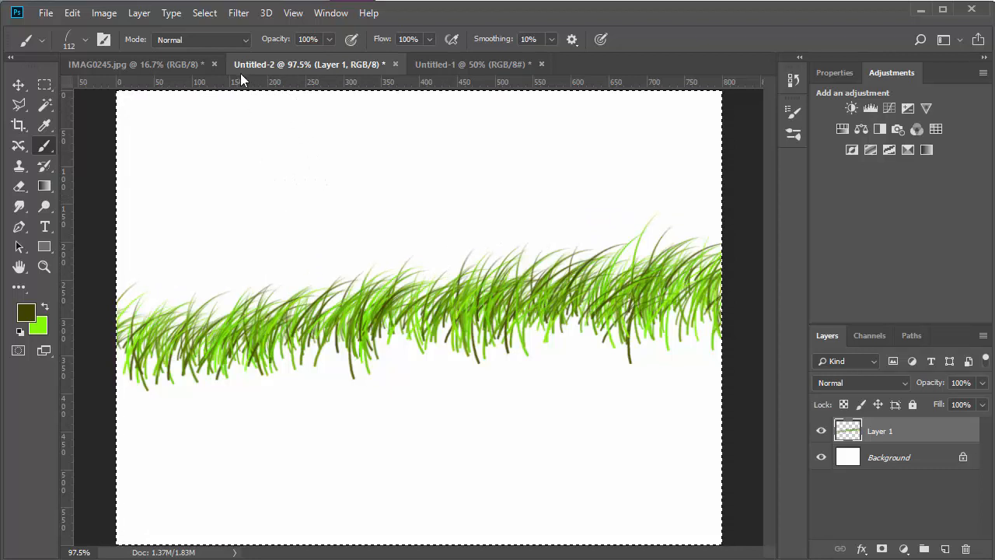
# - Apply the Offset filter to the grass, shifting it 400 pixels horizontally with undefined areas wrapped around
pyautogui.click(239, 13)
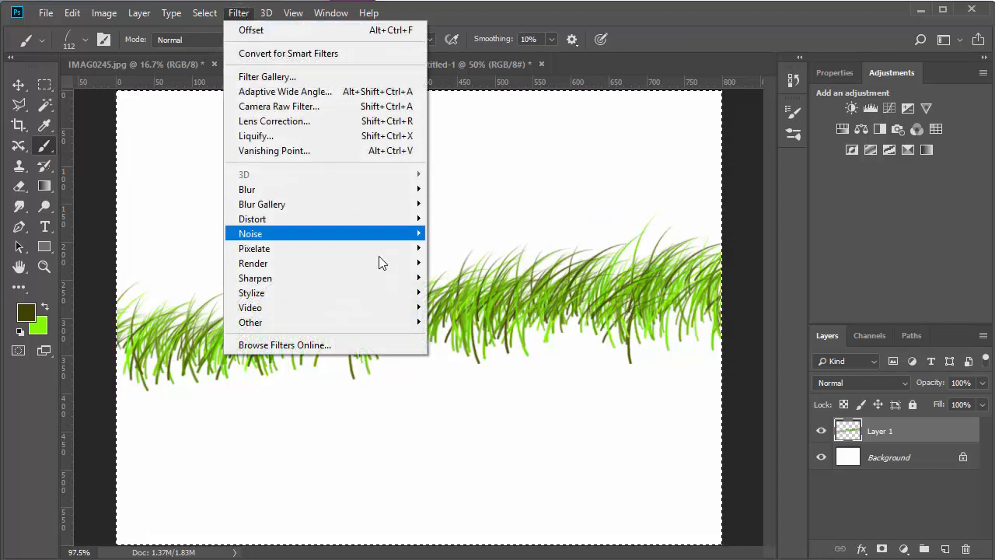
pyautogui.moveTo(355, 324)
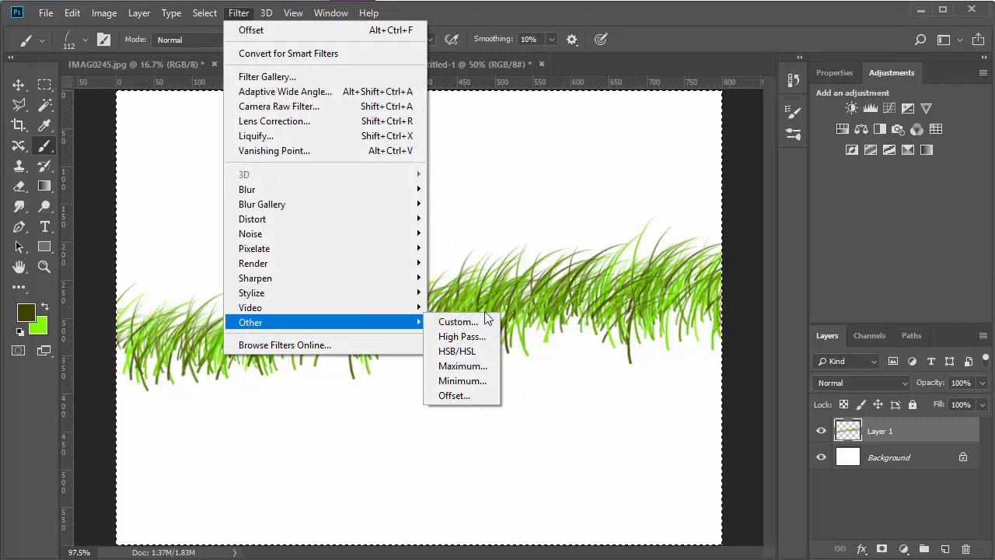
pyautogui.click(453, 396)
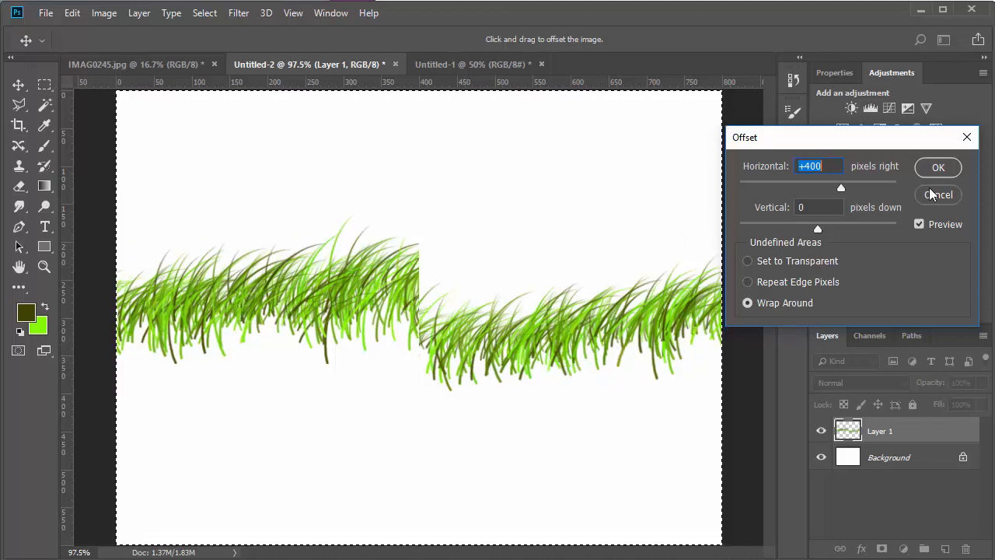
pyautogui.click(938, 168)
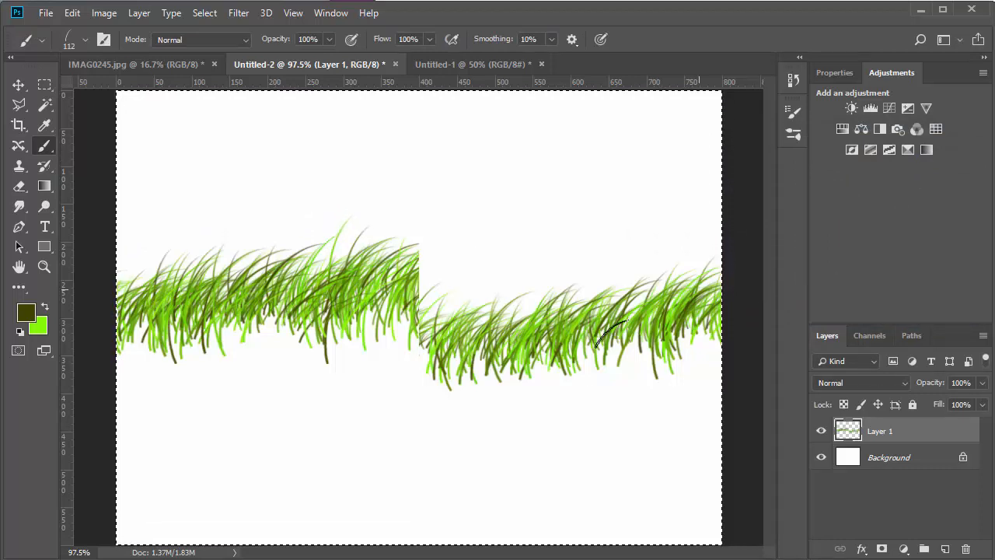
# - Clear the slanted grass from Layer 1 and paint a level strip of grass that stays clear of both canvas edges
pyautogui.moveTo(398, 274); pyautogui.dragTo(430, 248)
pyautogui.press('Delete')
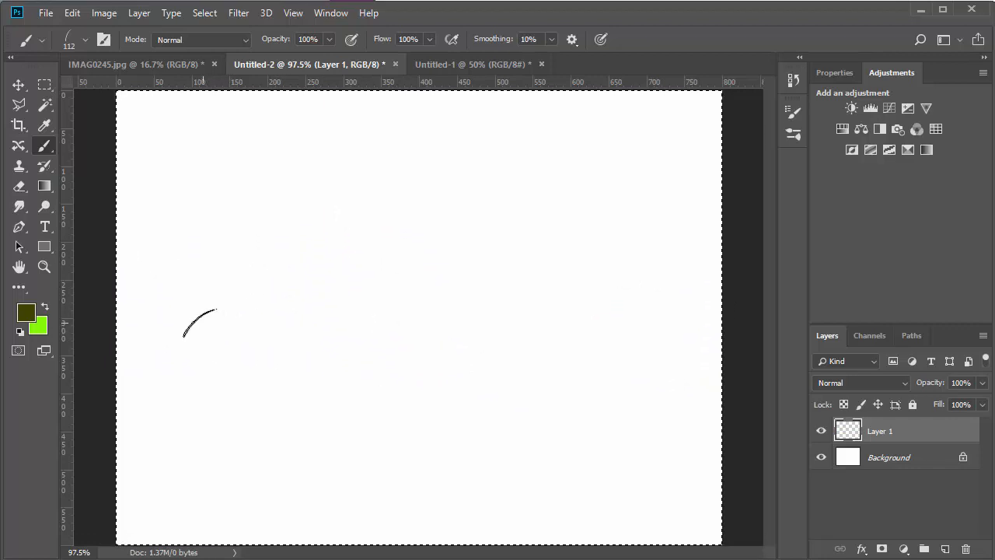
pyautogui.moveTo(195, 321)
pyautogui.mouseDown()
pyautogui.moveTo(580, 316)
pyautogui.moveTo(628, 330)
pyautogui.mouseUp()
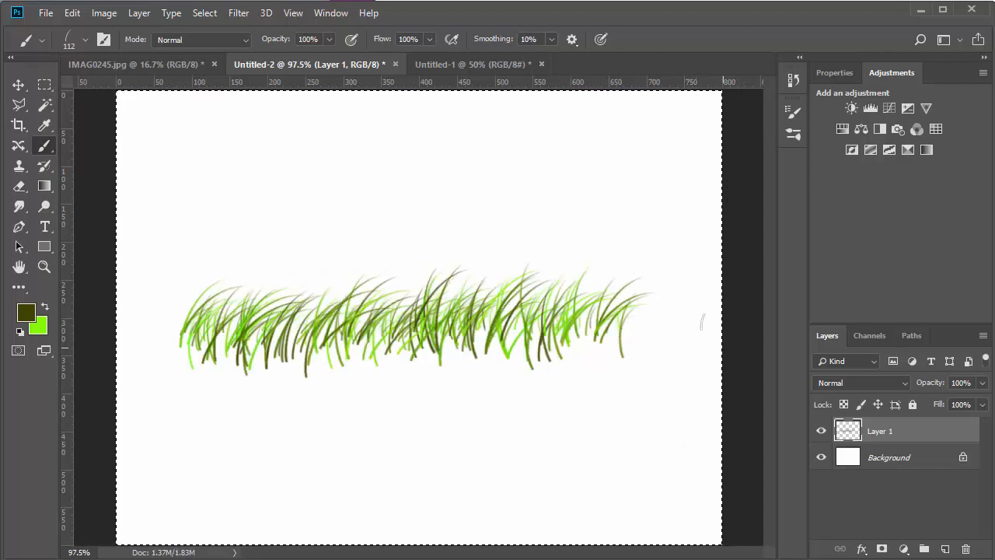
# - Reapply the last Offset filter and paint grass across the gap in the middle of the strip
pyautogui.click(241, 15)
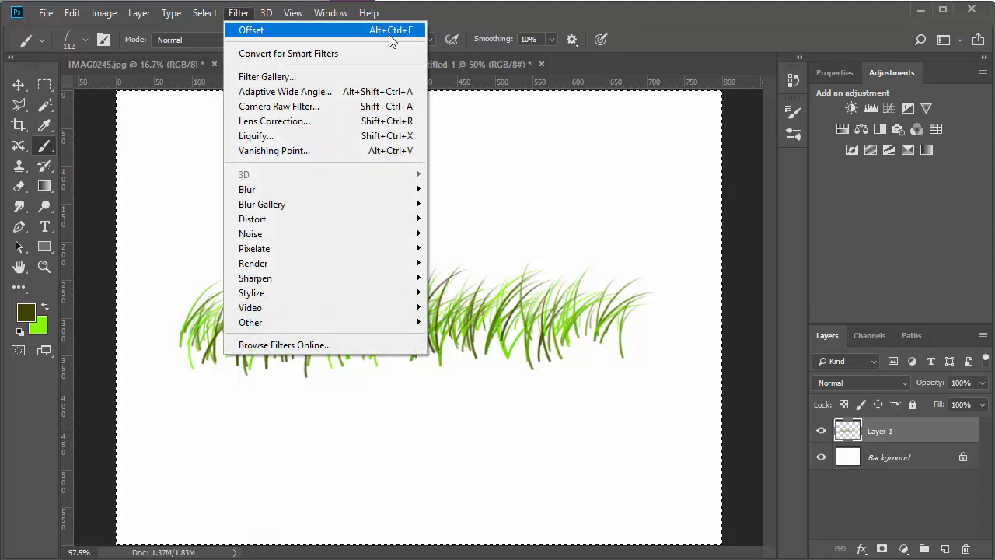
pyautogui.click(324, 31)
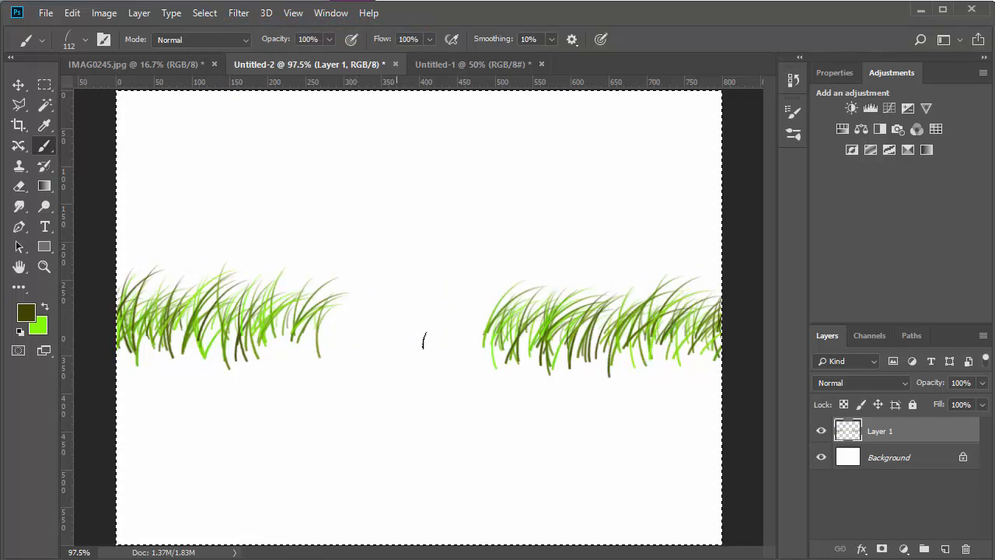
pyautogui.moveTo(321, 333); pyautogui.dragTo(482, 321)
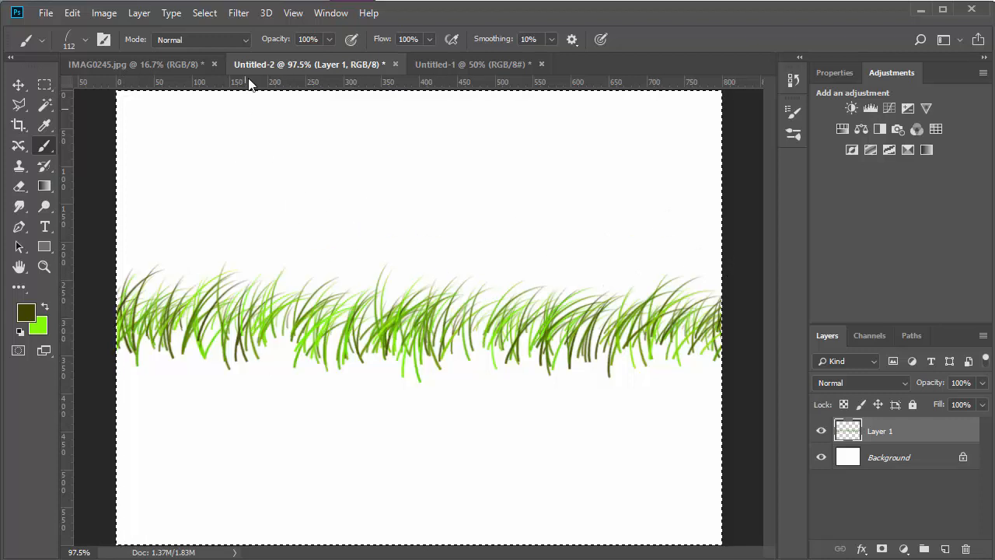
# - Repeat the last Offset on the grass strip, and offset it once more by +1046 pixels horizontally
pyautogui.click(239, 14)
pyautogui.click(251, 31)
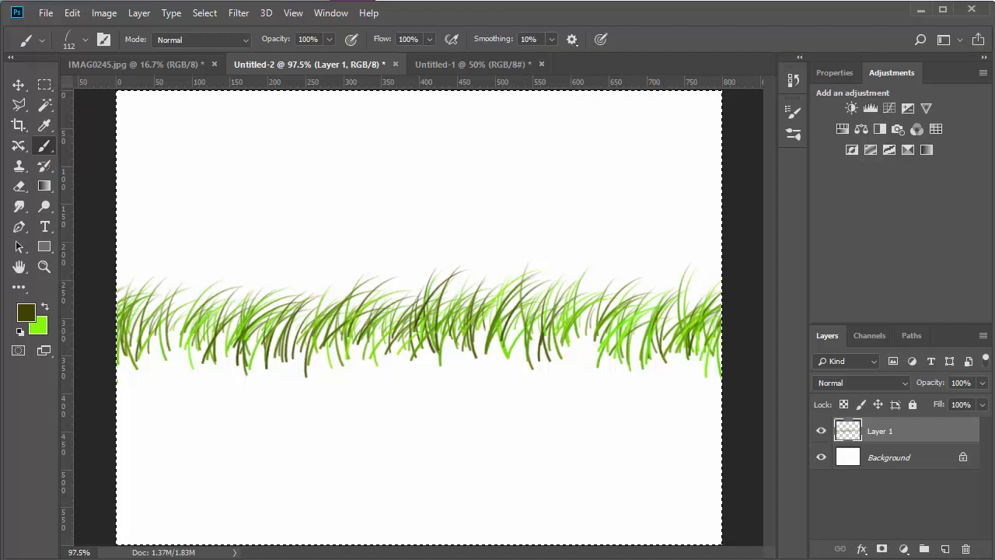
pyautogui.click(239, 14)
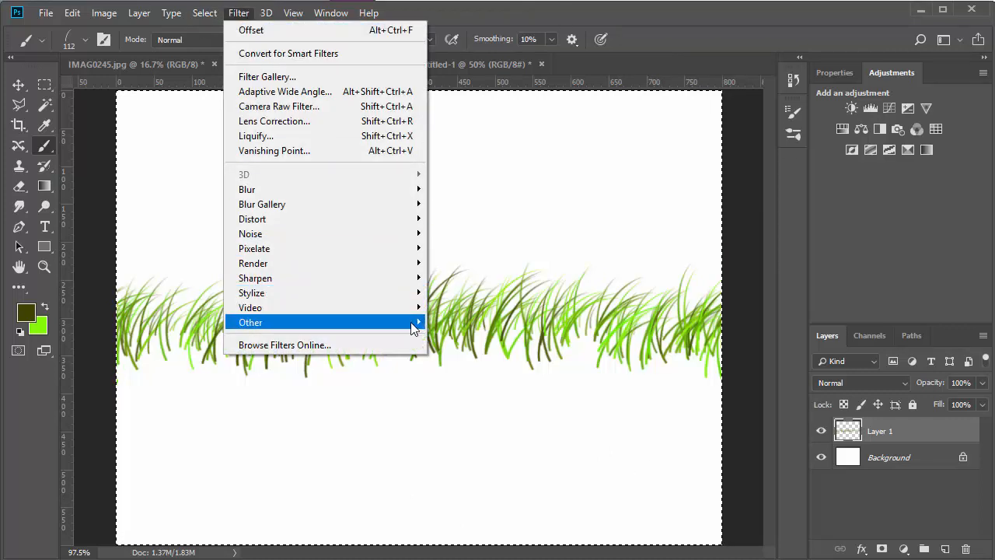
pyautogui.moveTo(420, 323)
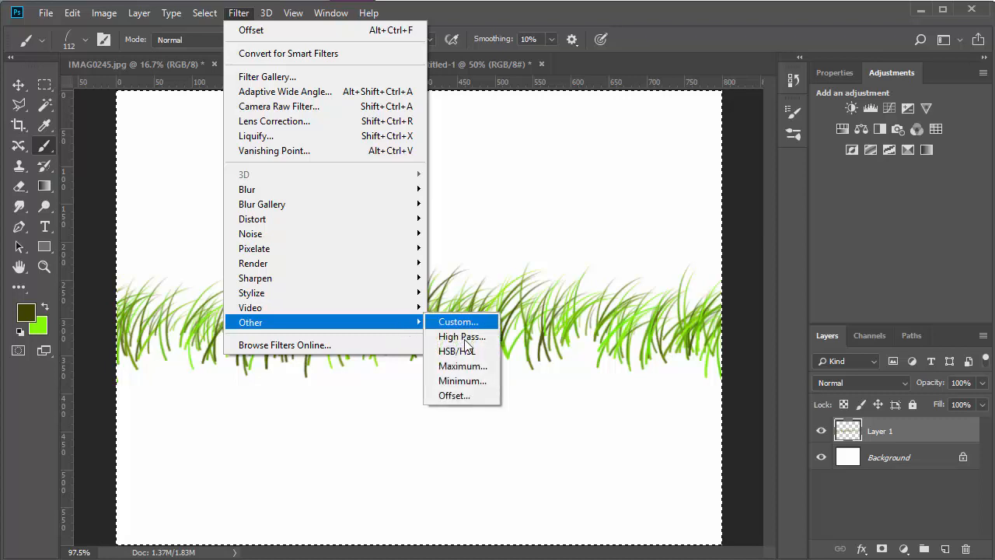
pyautogui.click(467, 396)
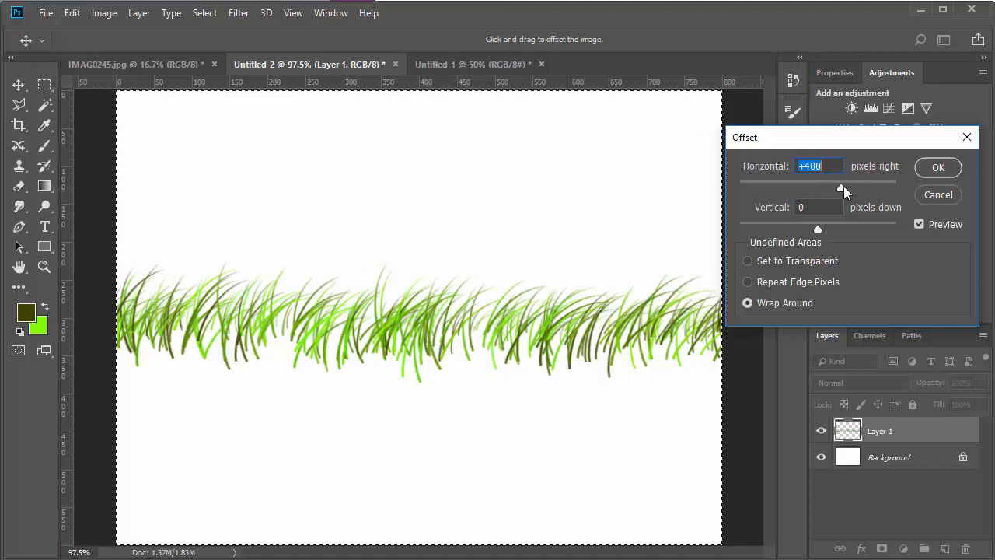
pyautogui.moveTo(840, 188); pyautogui.dragTo(875, 190)
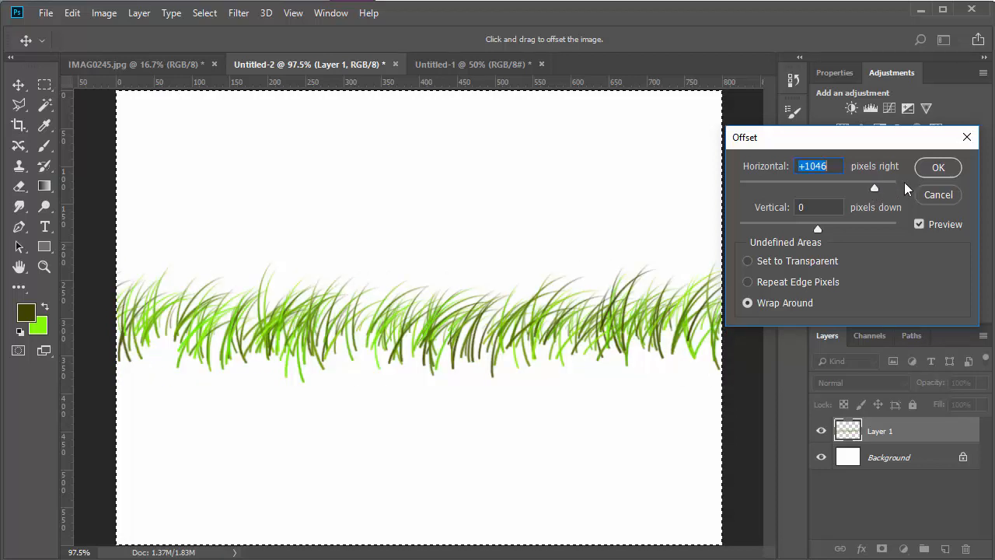
pyautogui.click(938, 168)
# - Clear the grass strip from Layer 1 and switch the brush to the recently used 200-pixel round preset
pyautogui.press('b')
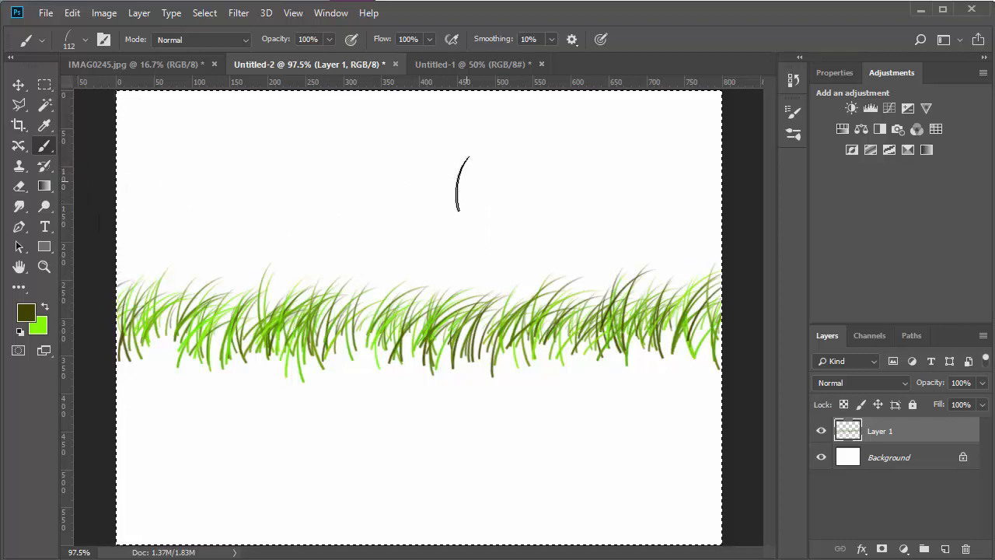
pyautogui.hotkey('ctrl', 'z')
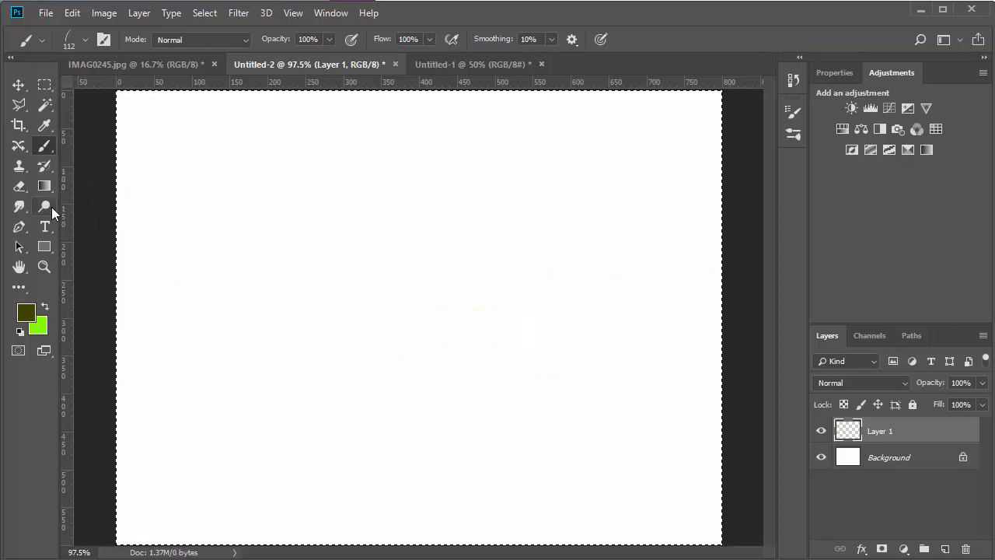
pyautogui.click(85, 40)
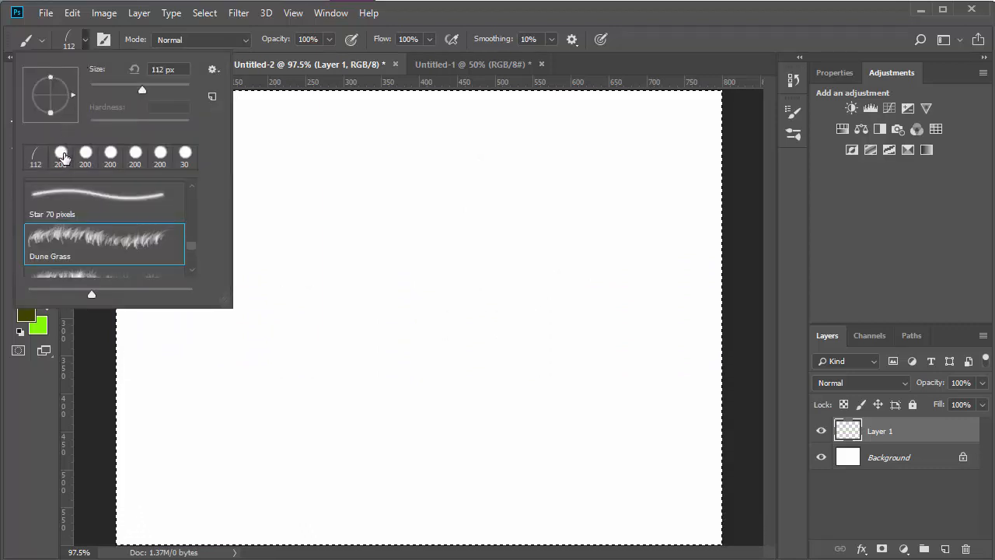
pyautogui.doubleClick(61, 154)
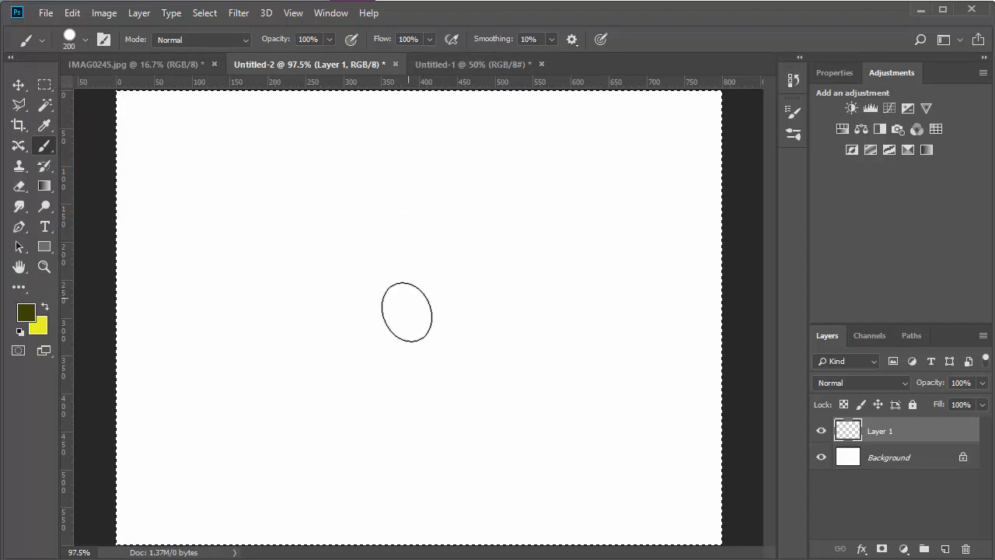
# - Paint a cluster of overlapping olive ovals around the canvas centre, undoing the strokes that touch the canvas edge
pyautogui.moveTo(269, 318)
pyautogui.mouseDown()
pyautogui.moveTo(403, 309)
pyautogui.moveTo(499, 386)
pyautogui.moveTo(550, 376)
pyautogui.moveTo(570, 299)
pyautogui.moveTo(561, 275)
pyautogui.moveTo(589, 242)
pyautogui.moveTo(566, 269)
pyautogui.moveTo(391, 328)
pyautogui.moveTo(227, 413)
pyautogui.moveTo(428, 273)
pyautogui.moveTo(457, 236)
pyautogui.mouseUp()
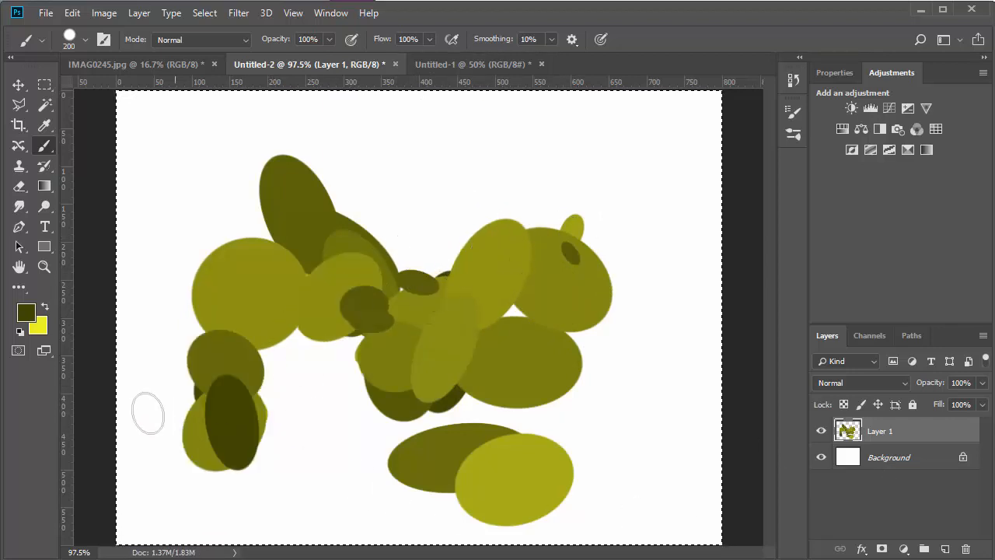
pyautogui.moveTo(308, 334)
pyautogui.mouseDown()
pyautogui.moveTo(354, 398)
pyautogui.moveTo(418, 414)
pyautogui.moveTo(392, 350)
pyautogui.moveTo(419, 220)
pyautogui.moveTo(460, 206)
pyautogui.moveTo(437, 220)
pyautogui.moveTo(442, 230)
pyautogui.moveTo(409, 270)
pyautogui.moveTo(499, 251)
pyautogui.moveTo(576, 265)
pyautogui.moveTo(561, 275)
pyautogui.moveTo(538, 496)
pyautogui.moveTo(601, 321)
pyautogui.mouseUp()
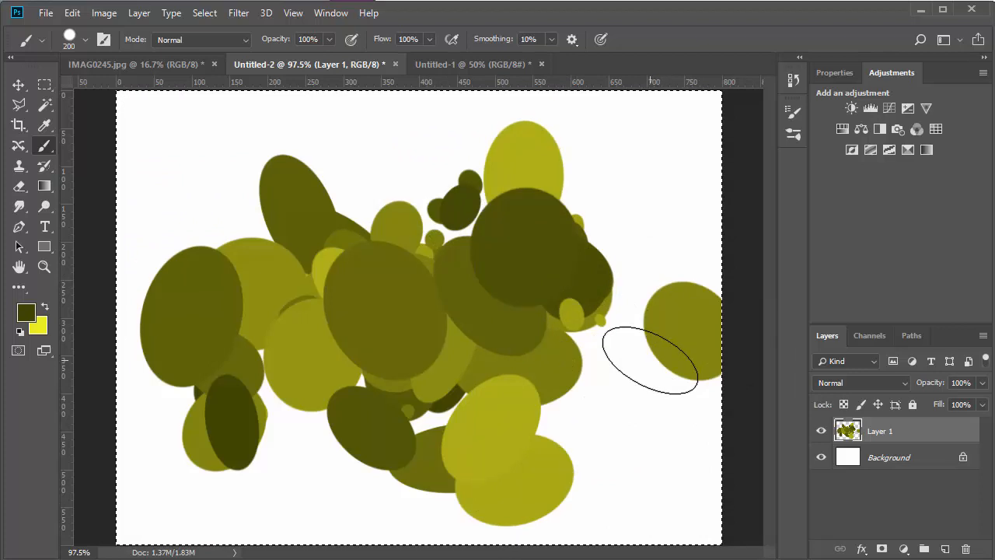
pyautogui.hotkey('ctrl', 'z')
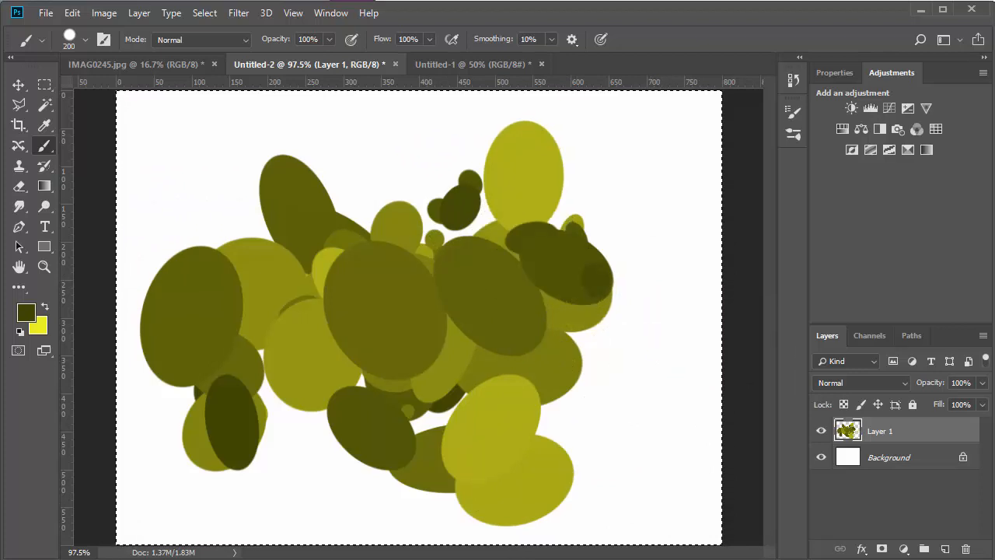
pyautogui.click(614, 310)
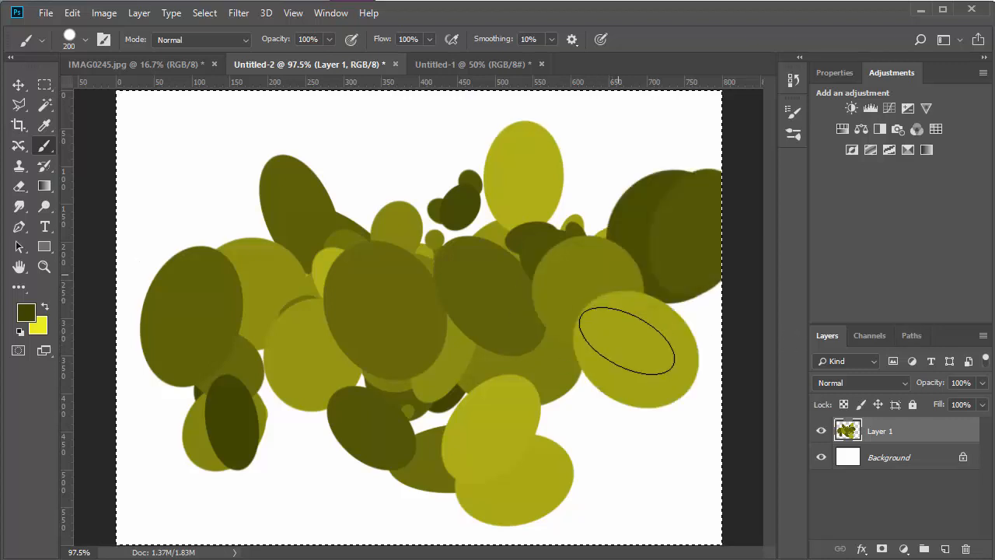
pyautogui.hotkey('ctrl', 'z')
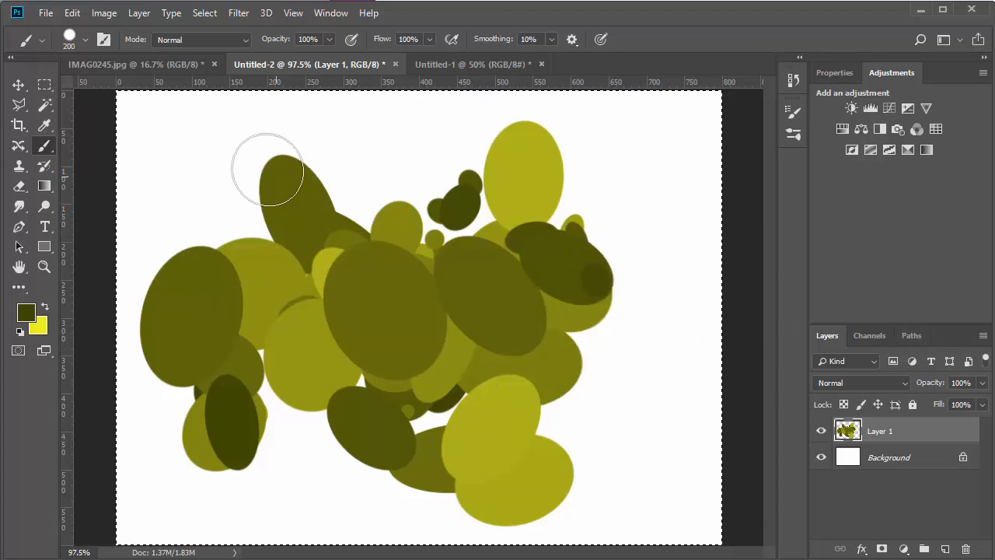
# - Offset the oval artwork by 400 pixels horizontally and 300 pixels vertically, wrapping it around the canvas edges
pyautogui.click(237, 14)
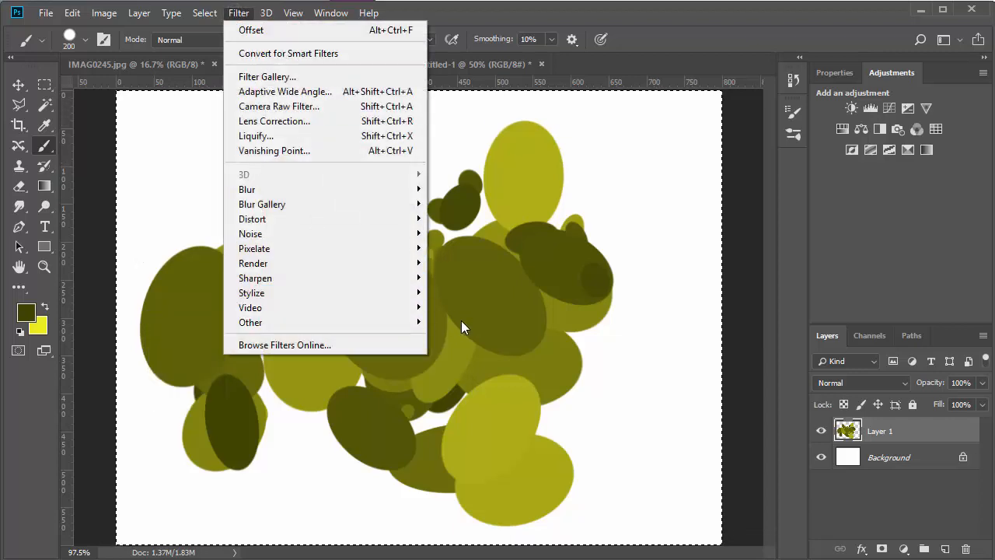
pyautogui.moveTo(318, 327)
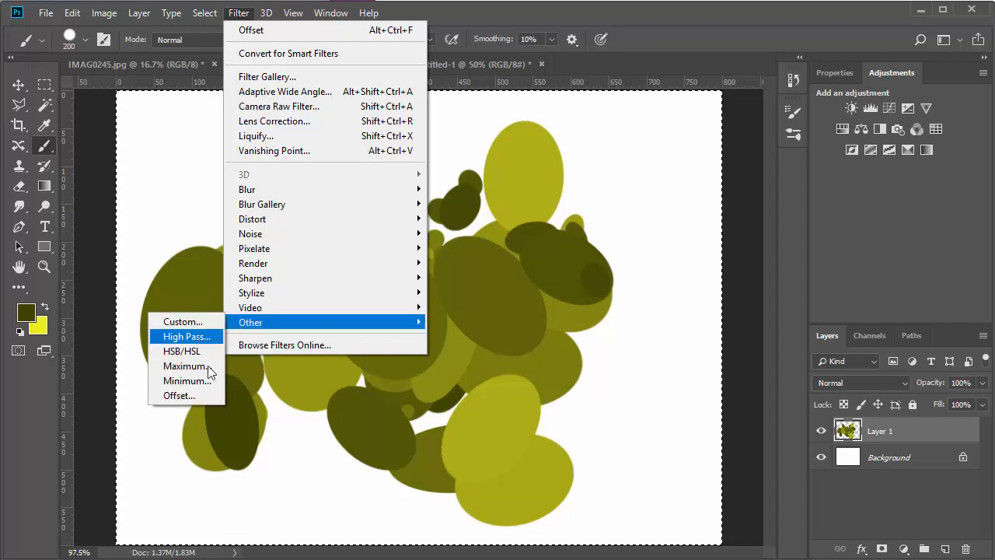
pyautogui.click(177, 396)
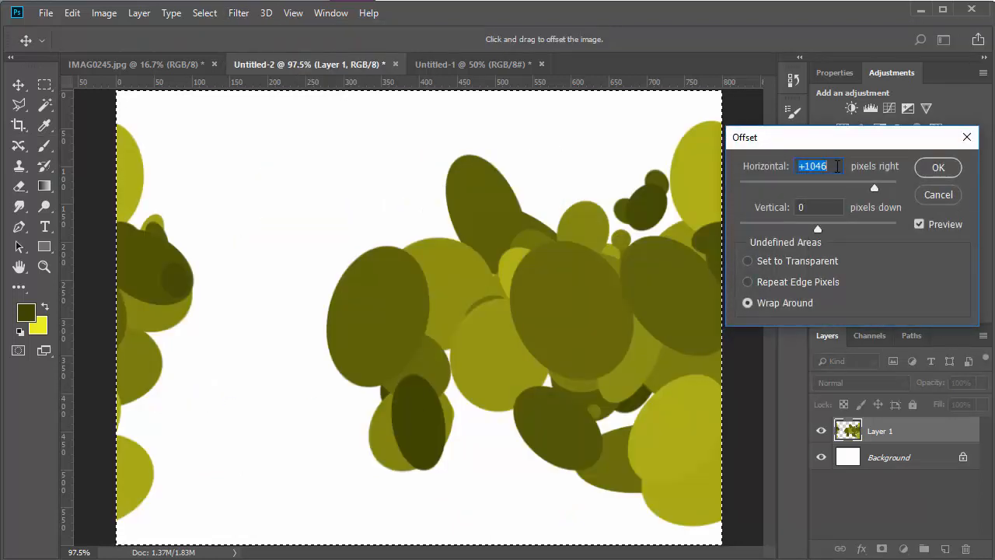
pyautogui.write('400')
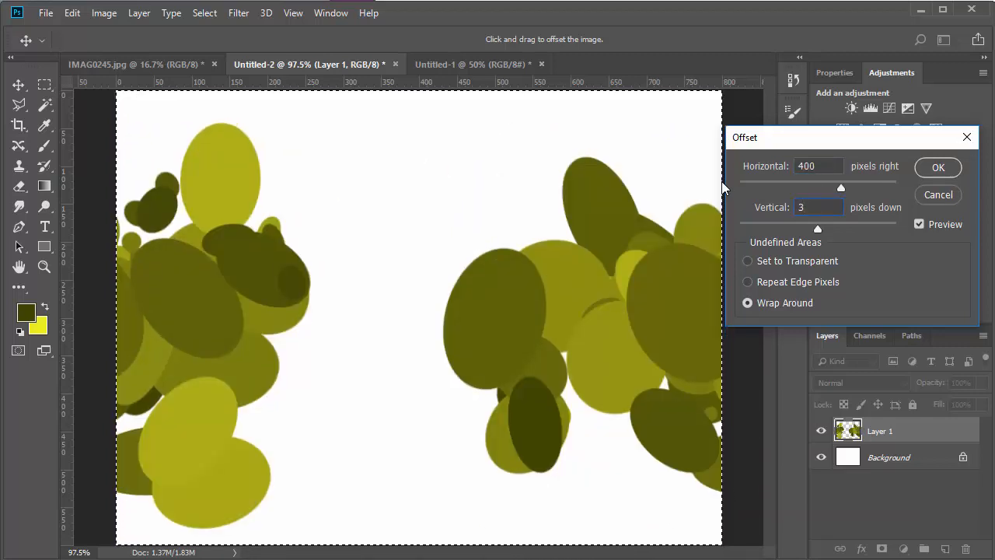
pyautogui.write('300')
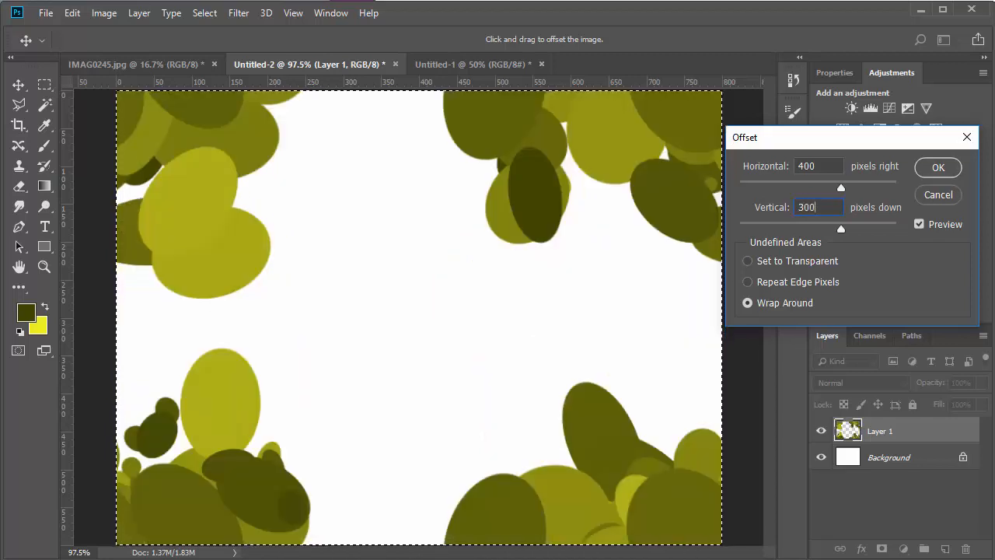
pyautogui.click(938, 168)
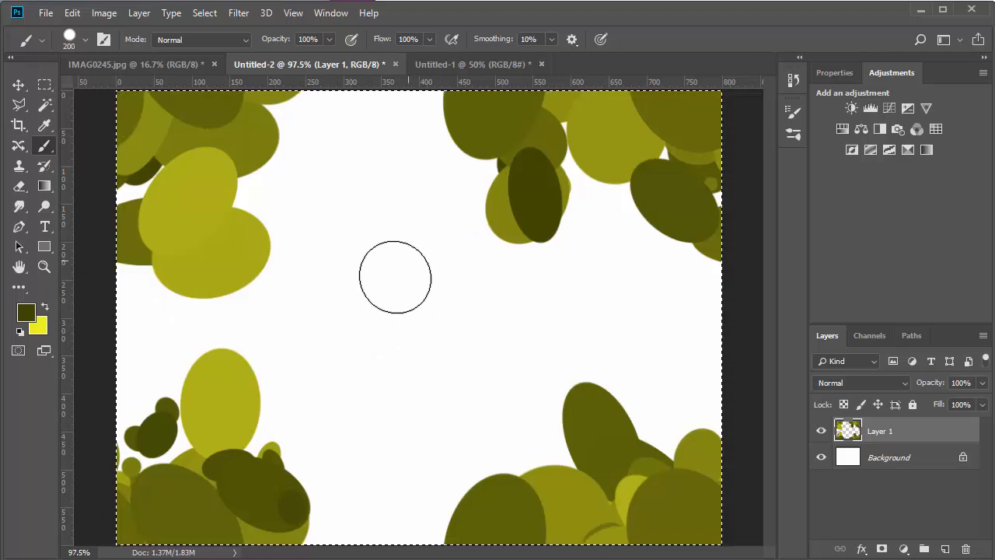
# - Fill the central gap in the artwork with overlapping olive ovals, undoing the strokes that reach the canvas edge
pyautogui.moveTo(389, 311)
pyautogui.mouseDown()
pyautogui.moveTo(369, 373)
pyautogui.moveTo(496, 390)
pyautogui.moveTo(453, 294)
pyautogui.moveTo(398, 262)
pyautogui.moveTo(462, 245)
pyautogui.moveTo(295, 246)
pyautogui.moveTo(359, 264)
pyautogui.moveTo(407, 337)
pyautogui.moveTo(363, 373)
pyautogui.moveTo(335, 369)
pyautogui.moveTo(369, 406)
pyautogui.moveTo(339, 429)
pyautogui.moveTo(360, 428)
pyautogui.moveTo(284, 419)
pyautogui.moveTo(302, 405)
pyautogui.moveTo(284, 403)
pyautogui.moveTo(293, 412)
pyautogui.moveTo(300, 410)
pyautogui.moveTo(281, 408)
pyautogui.moveTo(415, 404)
pyautogui.moveTo(568, 335)
pyautogui.moveTo(596, 295)
pyautogui.mouseUp()
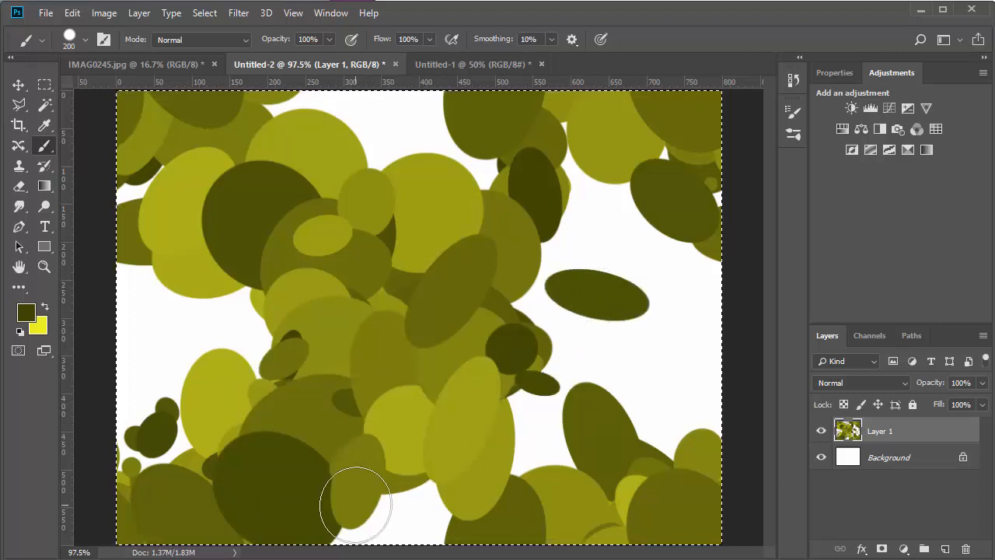
pyautogui.hotkey('ctrl', 'z')
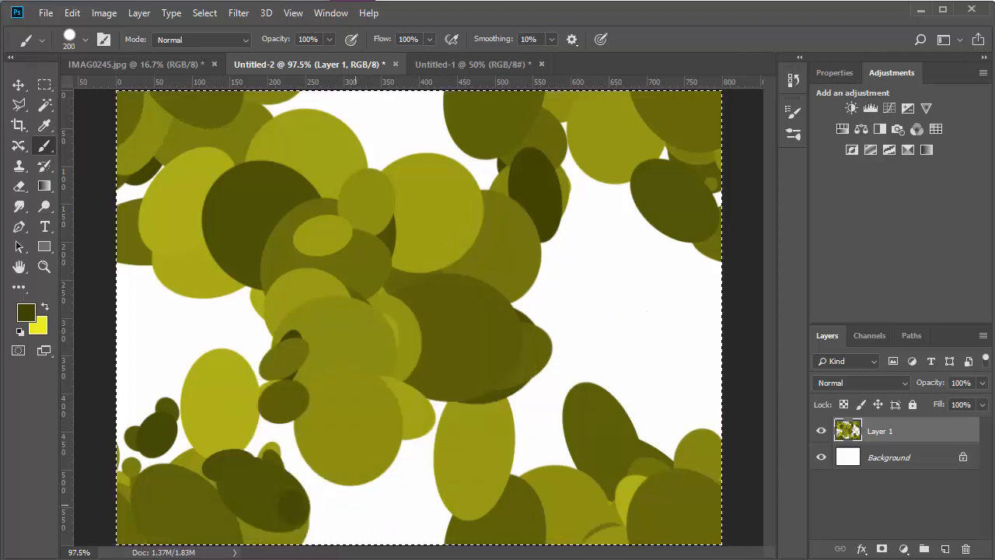
pyautogui.moveTo(596, 256)
pyautogui.mouseDown()
pyautogui.moveTo(590, 298)
pyautogui.moveTo(499, 336)
pyautogui.moveTo(525, 385)
pyautogui.mouseUp()
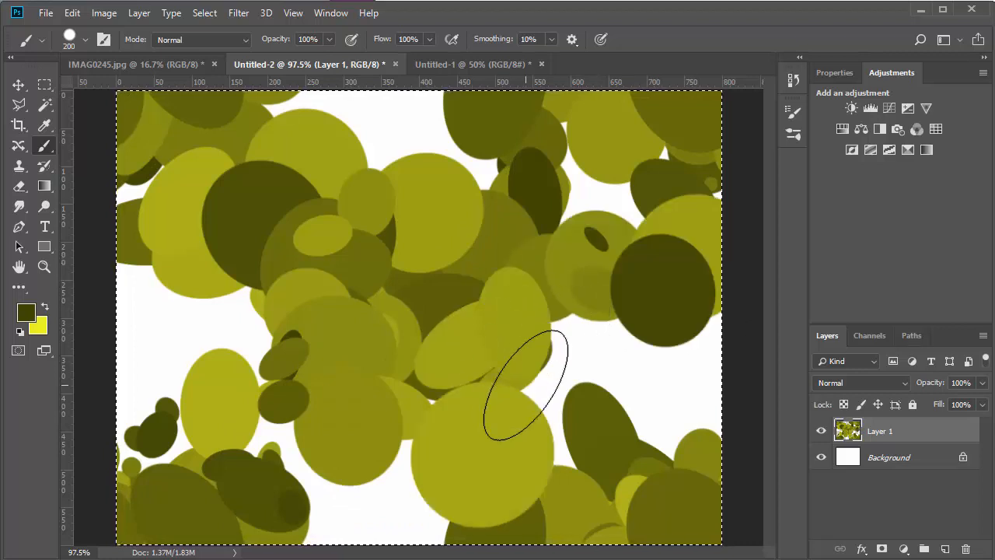
pyautogui.hotkey('ctrl', 'z')
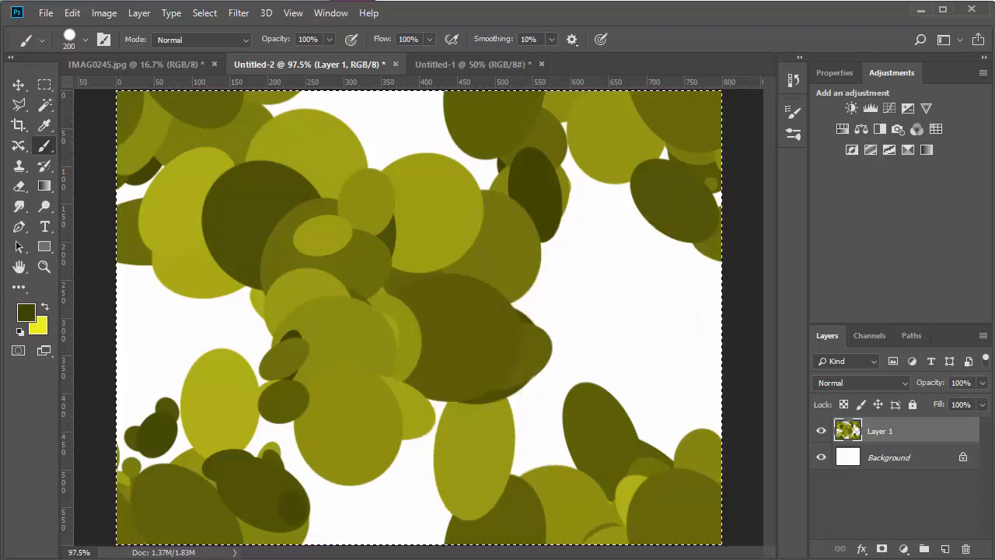
pyautogui.moveTo(460, 300)
pyautogui.mouseDown()
pyautogui.moveTo(536, 288)
pyautogui.moveTo(568, 272)
pyautogui.moveTo(579, 251)
pyautogui.moveTo(582, 279)
pyautogui.moveTo(584, 251)
pyautogui.moveTo(602, 289)
pyautogui.moveTo(552, 341)
pyautogui.moveTo(557, 361)
pyautogui.moveTo(565, 331)
pyautogui.moveTo(552, 372)
pyautogui.moveTo(502, 382)
pyautogui.moveTo(391, 383)
pyautogui.moveTo(258, 354)
pyautogui.moveTo(253, 315)
pyautogui.mouseUp()
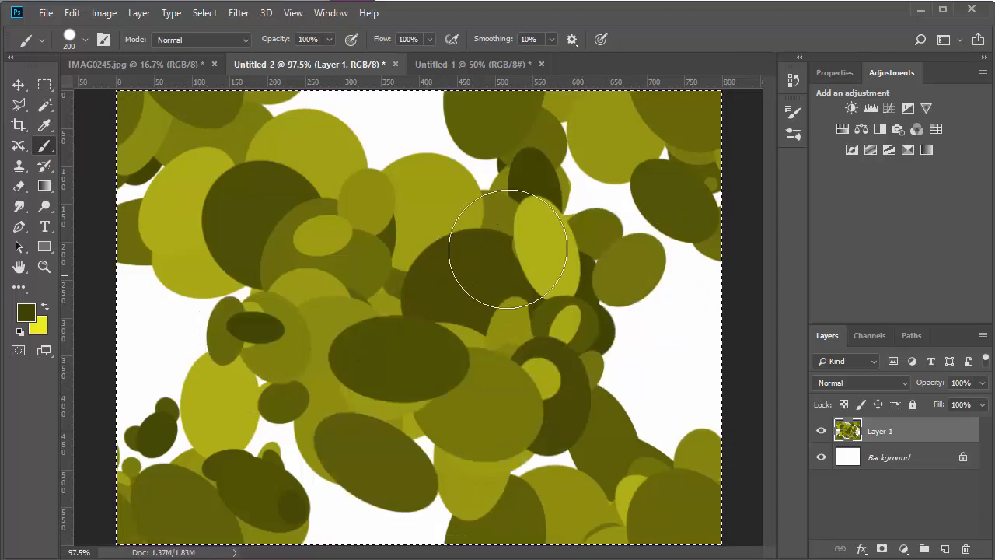
pyautogui.moveTo(616, 250)
pyautogui.mouseDown()
pyautogui.moveTo(566, 195)
pyautogui.moveTo(560, 211)
pyautogui.moveTo(572, 210)
pyautogui.moveTo(575, 226)
pyautogui.mouseUp()
pyautogui.moveTo(337, 355)
pyautogui.mouseDown()
pyautogui.moveTo(266, 396)
pyautogui.moveTo(286, 398)
pyautogui.mouseUp()
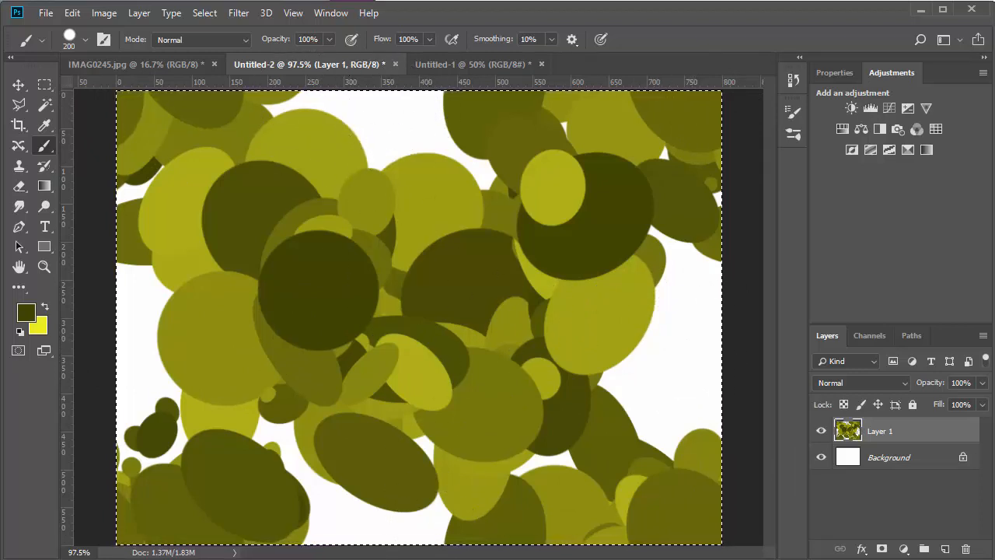
# - Repeat the last Offset on the oval artwork, and offset it once more by 0 pixels horizontally and 300 pixels vertically with wrap-around
pyautogui.click(233, 14)
pyautogui.click(256, 30)
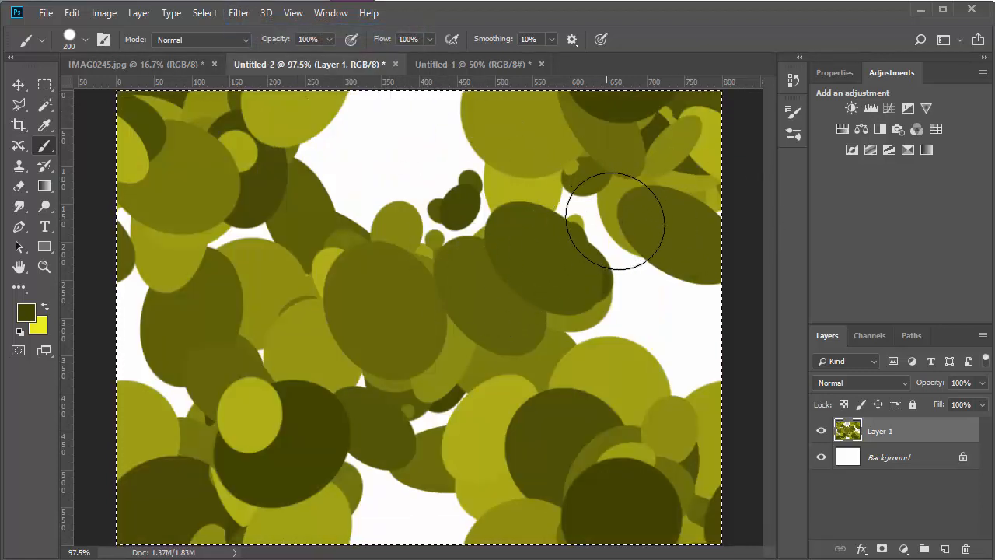
pyautogui.click(238, 14)
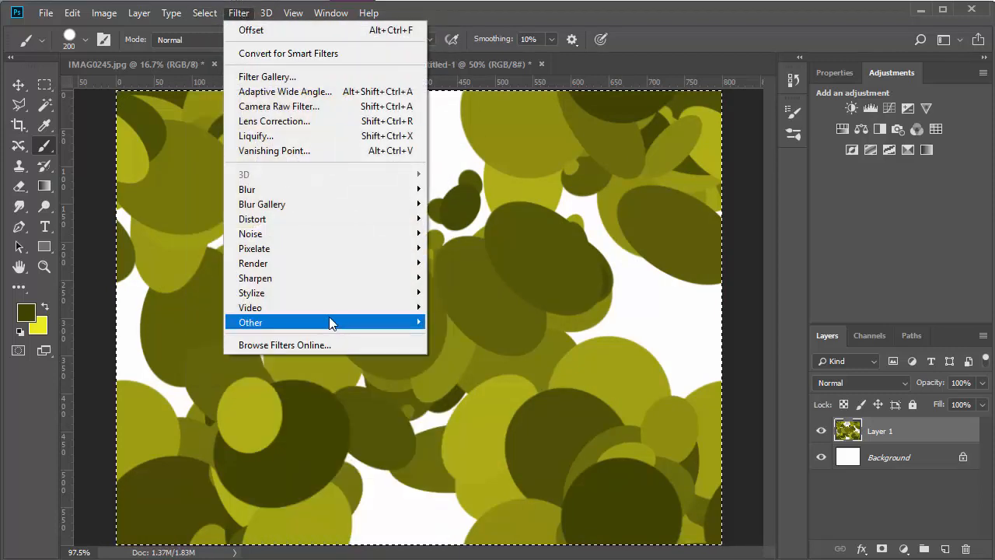
pyautogui.moveTo(329, 321)
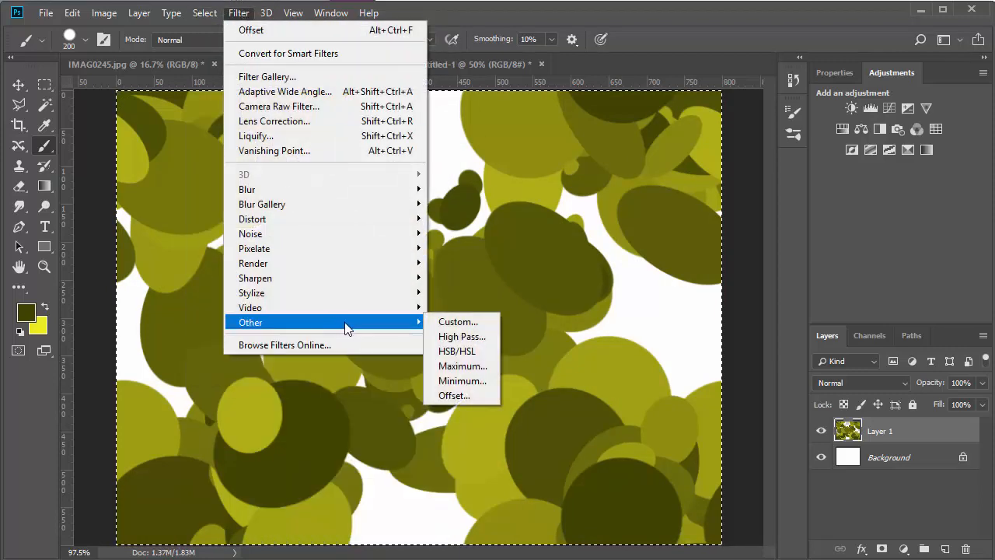
pyautogui.click(463, 396)
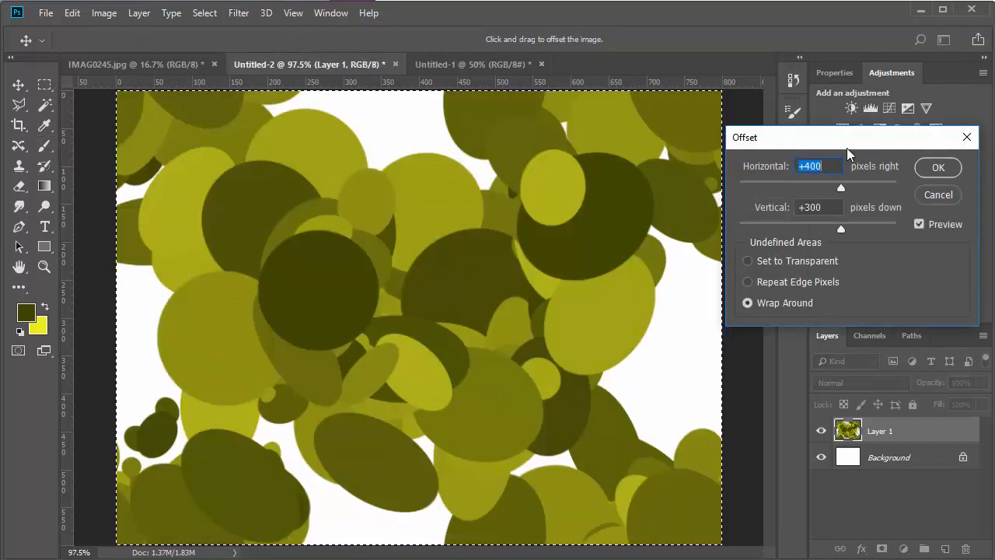
pyautogui.write('0')
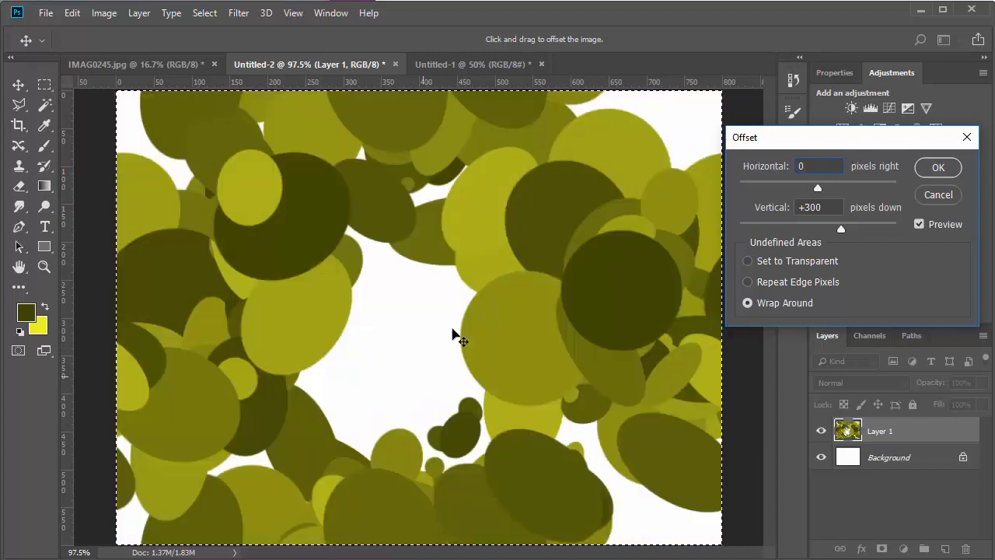
pyautogui.click(938, 167)
# - Paint olive ovals over the white central gap and offset the artwork by 400 pixels horizontally and 300 pixels vertically with wrap-around
pyautogui.press('b')
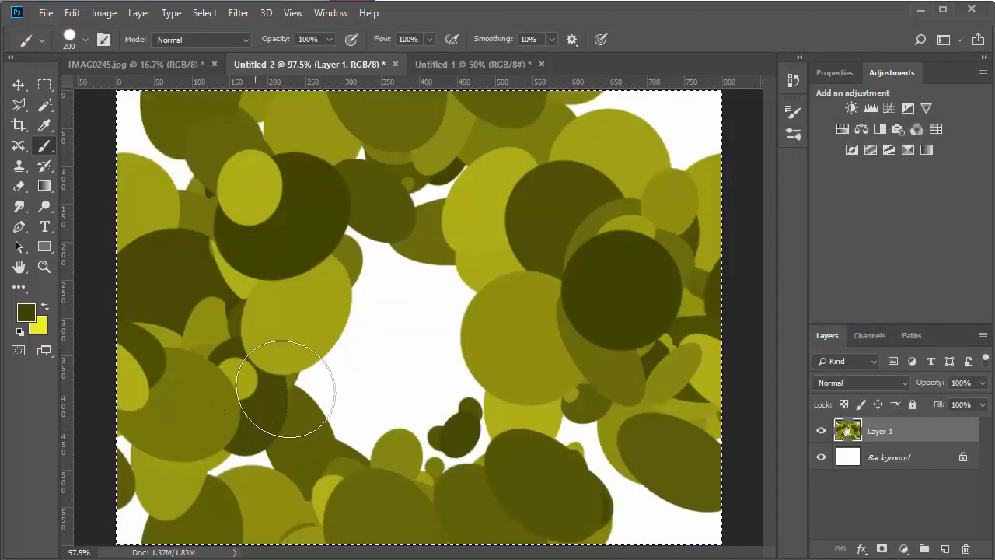
pyautogui.moveTo(387, 329)
pyautogui.mouseDown()
pyautogui.moveTo(451, 351)
pyautogui.moveTo(399, 374)
pyautogui.moveTo(355, 318)
pyautogui.moveTo(360, 284)
pyautogui.moveTo(384, 260)
pyautogui.mouseUp()
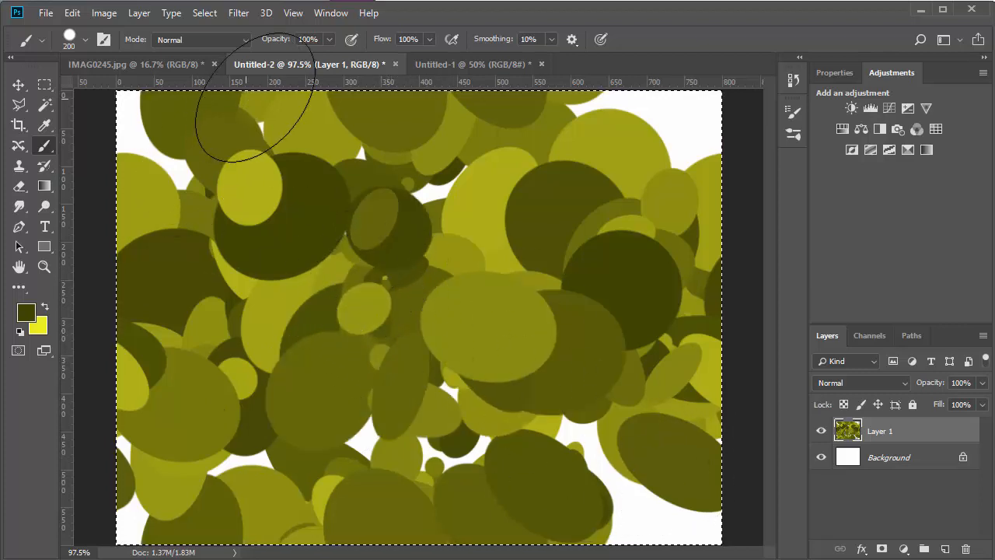
pyautogui.click(238, 14)
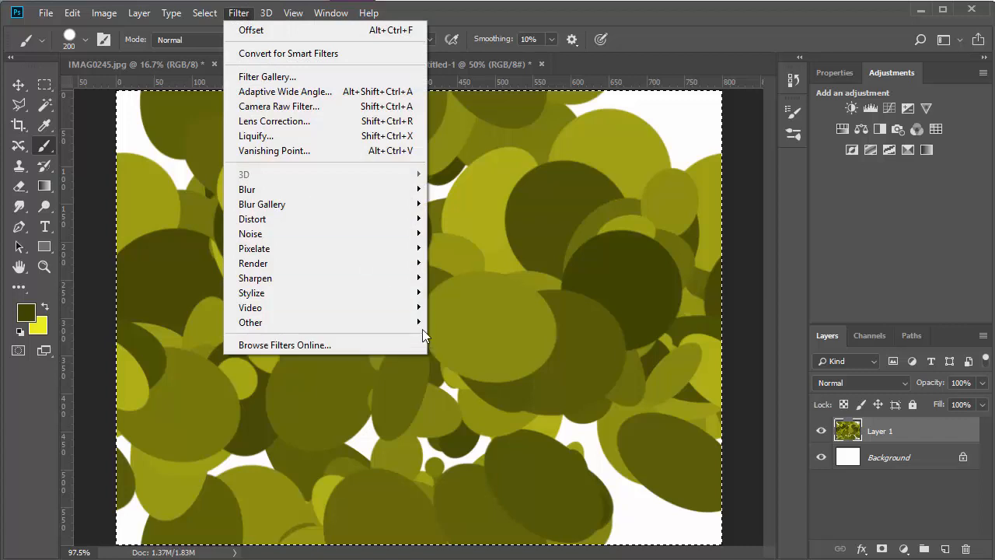
pyautogui.moveTo(419, 321)
pyautogui.click(468, 396)
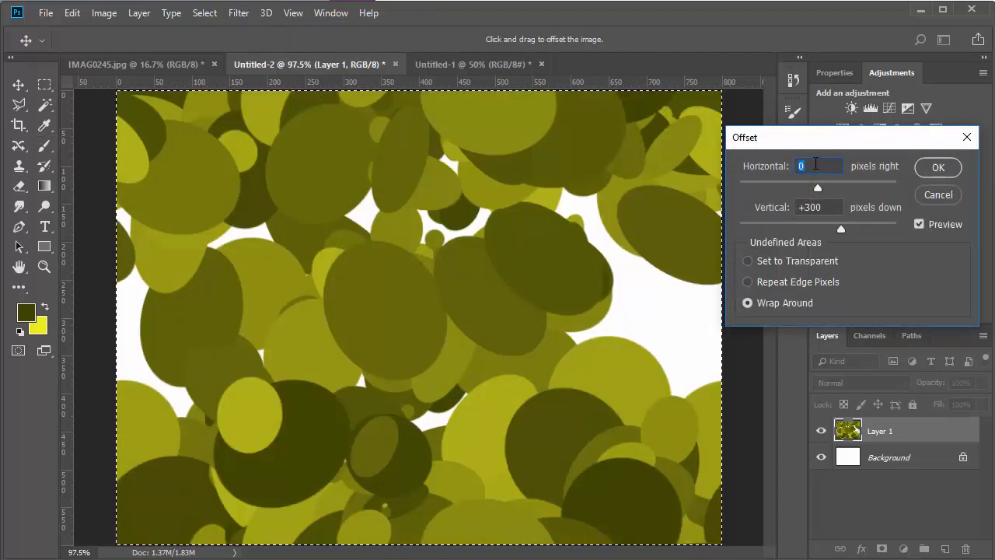
pyautogui.write('400')
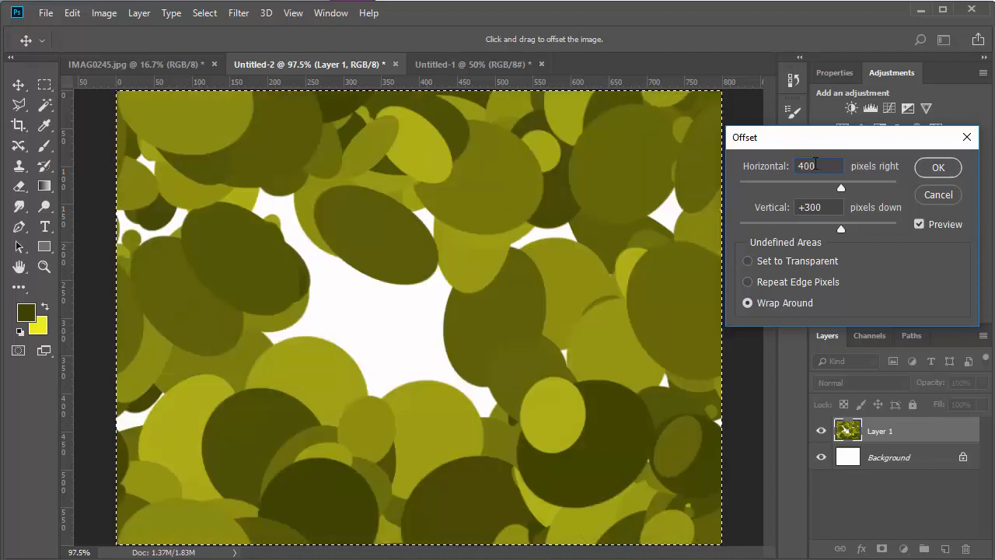
pyautogui.click(938, 171)
# - Cover the remaining white gap around the centre with ovals and define the artwork as a pattern under the default name
pyautogui.moveTo(360, 265)
pyautogui.mouseDown()
pyautogui.moveTo(410, 327)
pyautogui.moveTo(322, 335)
pyautogui.moveTo(288, 277)
pyautogui.mouseUp()
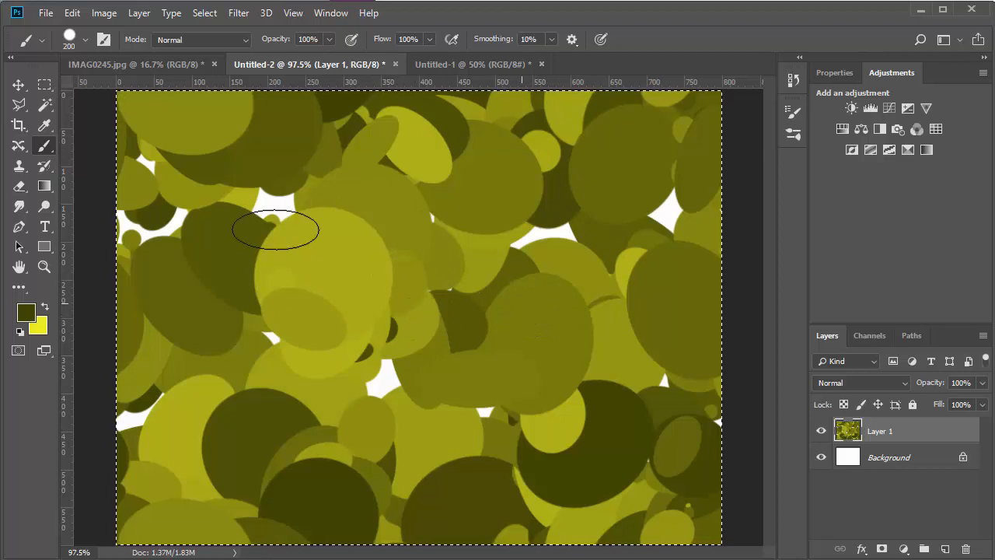
pyautogui.click(72, 13)
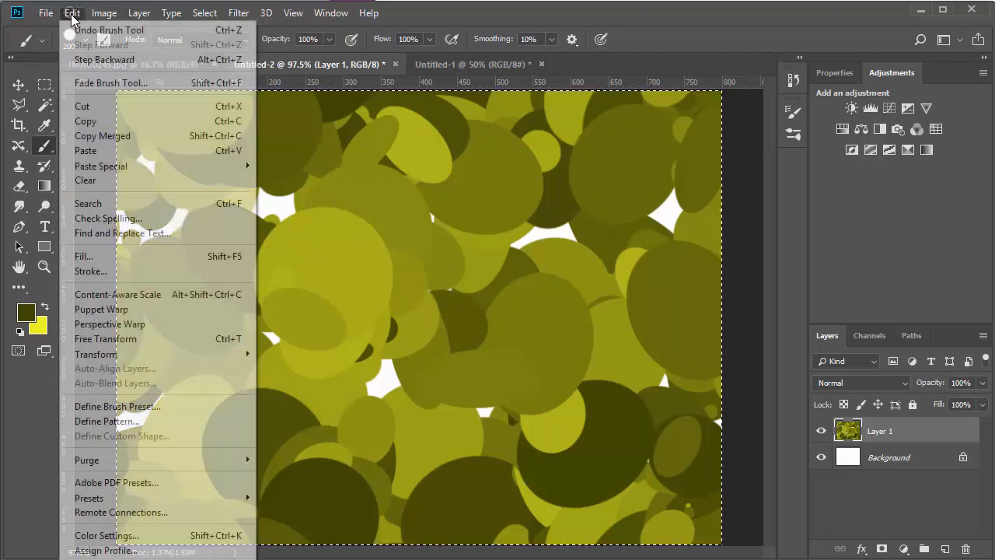
pyautogui.click(124, 421)
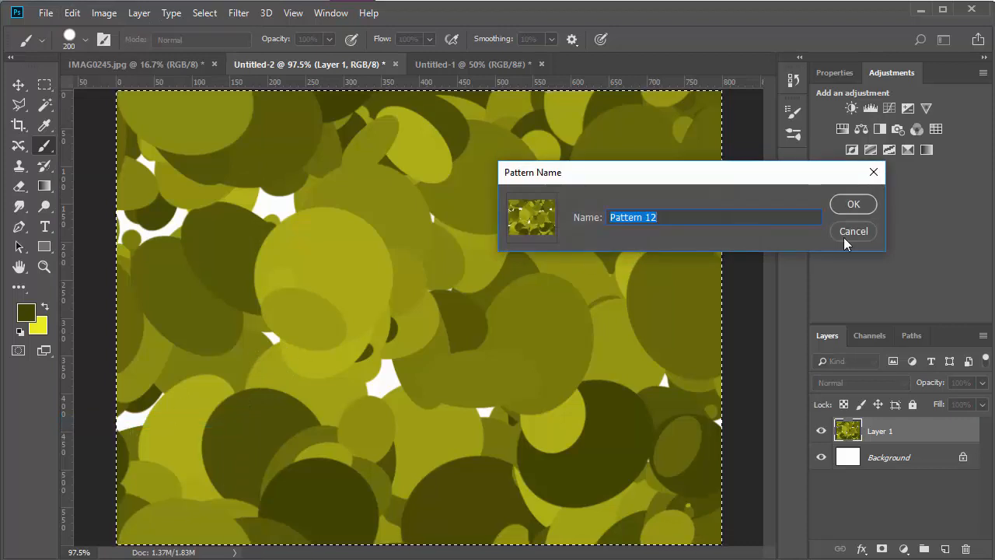
pyautogui.click(852, 204)
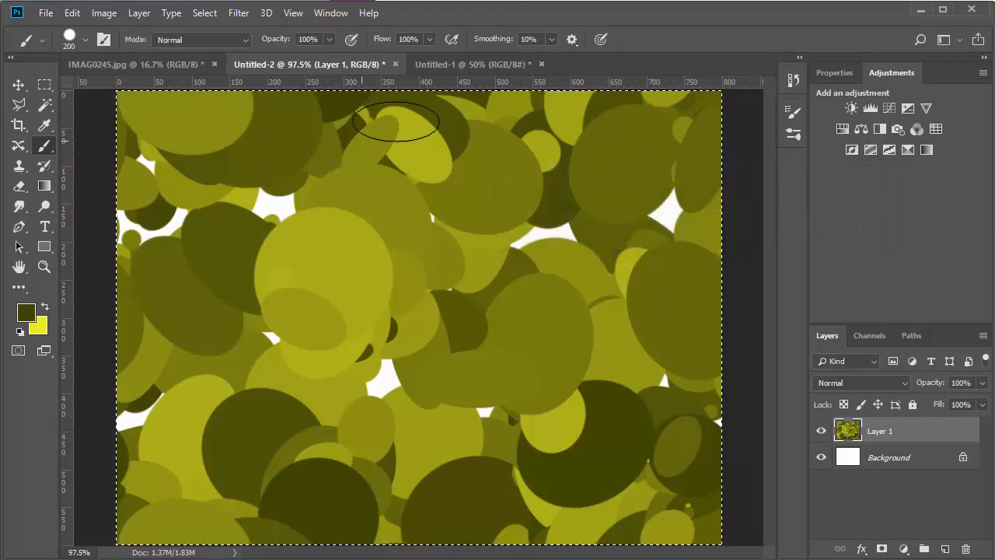
# - Preview the new oval pattern as a Pattern Fill layer at 67% scale in Untitled-1, cancel it and return to Untitled-2
pyautogui.click(436, 63)
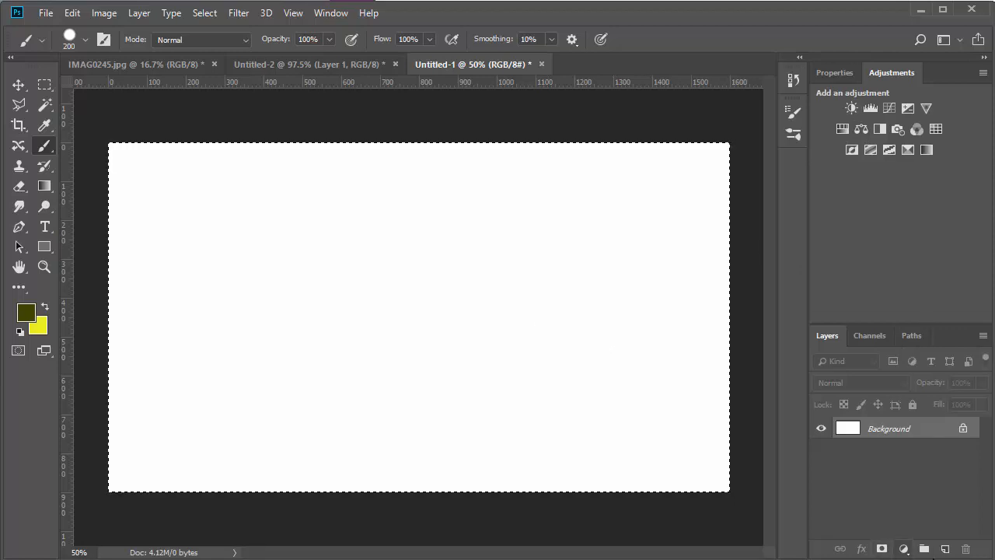
pyautogui.click(903, 549)
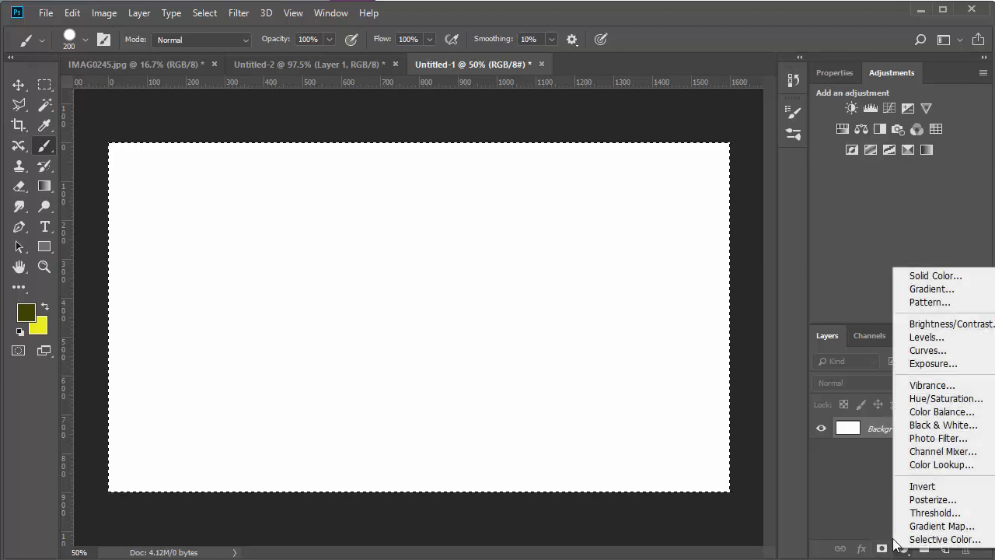
pyautogui.click(930, 303)
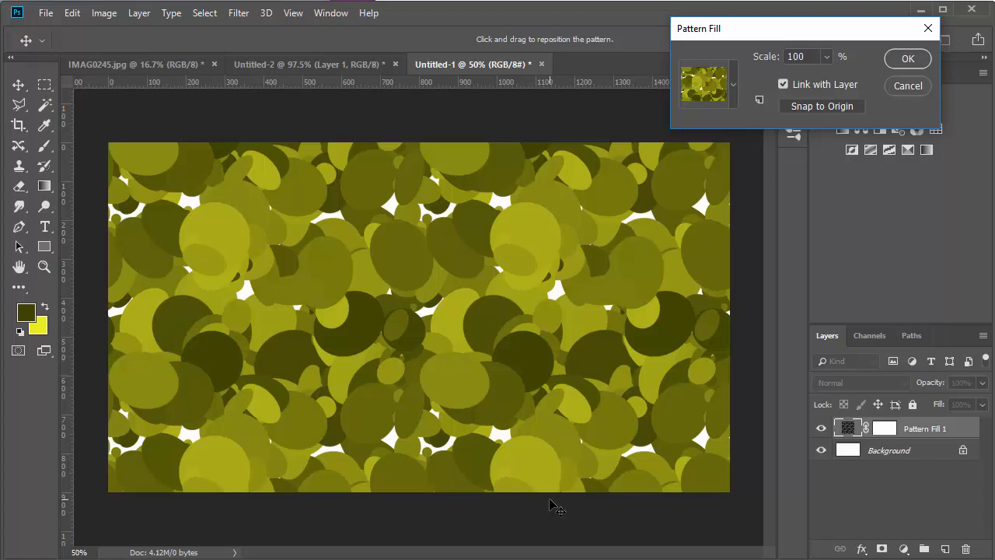
pyautogui.click(826, 55)
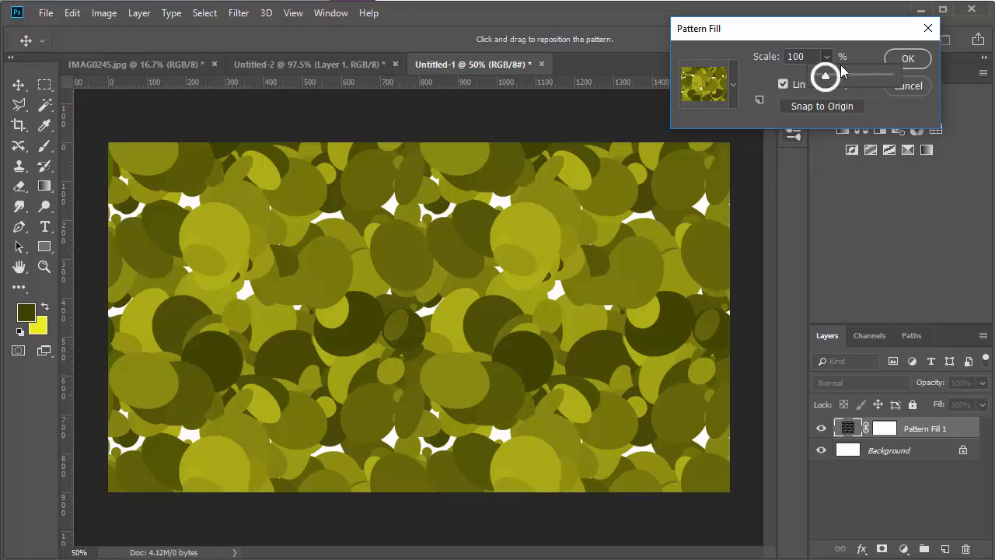
pyautogui.moveTo(827, 81); pyautogui.dragTo(828, 79)
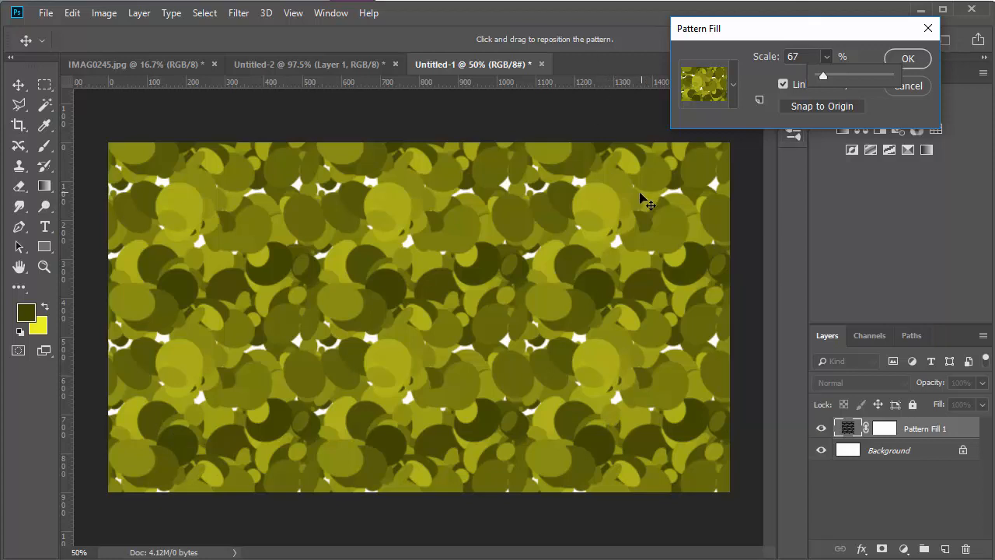
pyautogui.click(928, 28)
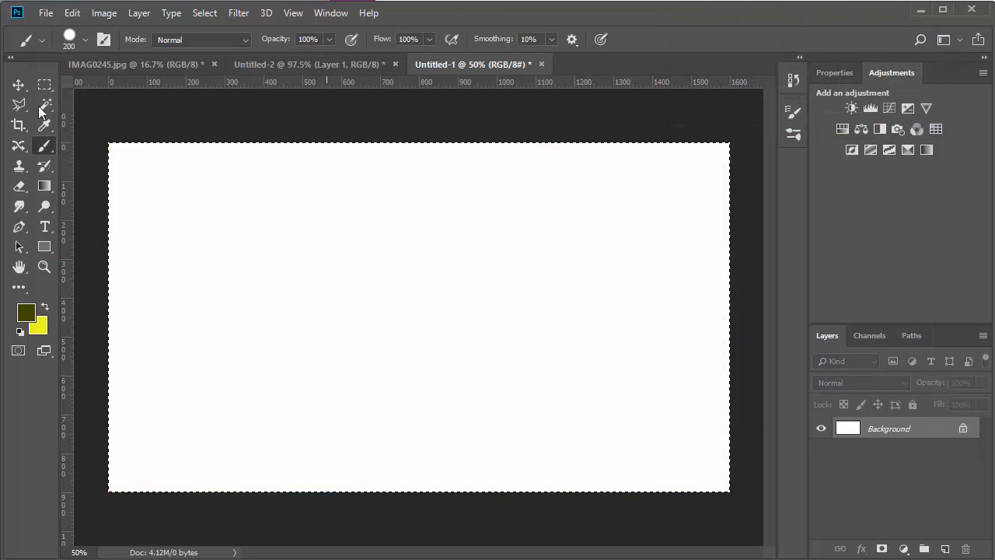
pyautogui.click(306, 63)
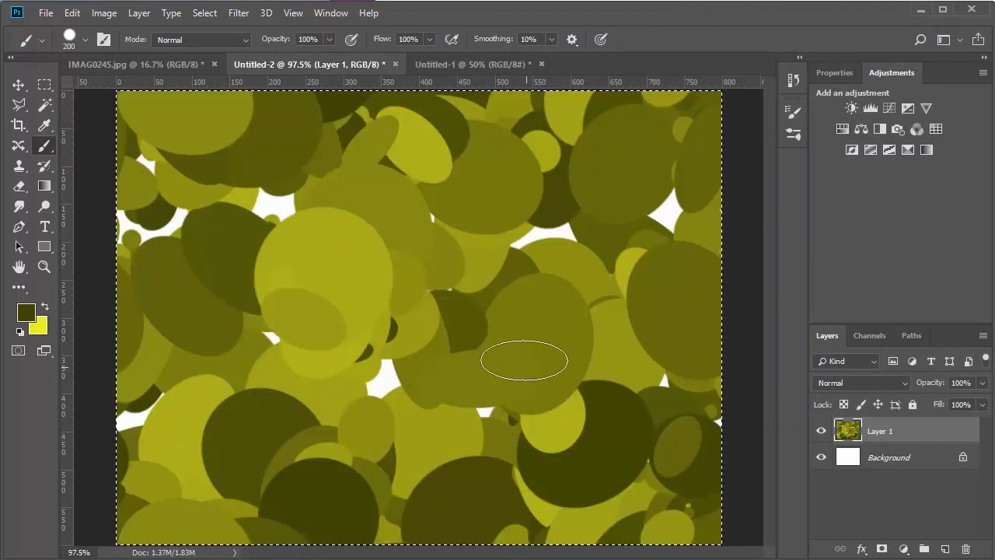